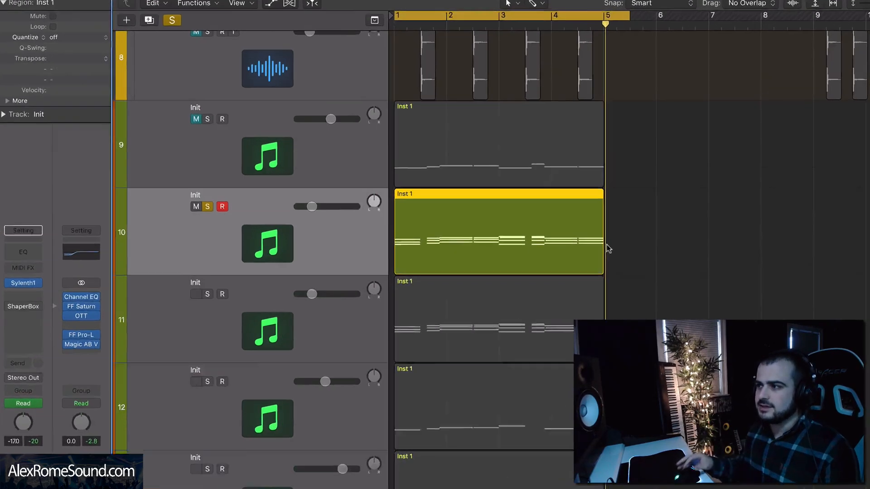
- Play the soloed region on track 10 and display its Volume Mid LFO Loop Length automation
{"action": "key", "text": "space"}
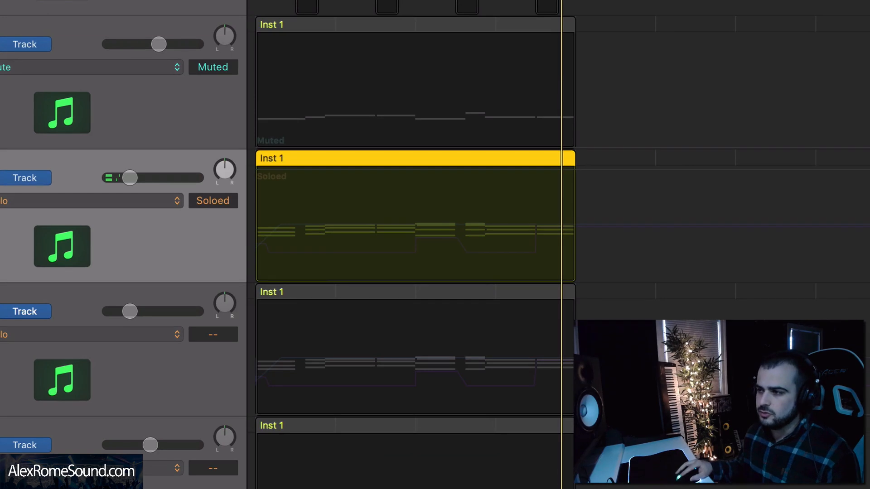
{"action": "left_click", "coordinate": [89, 201]}
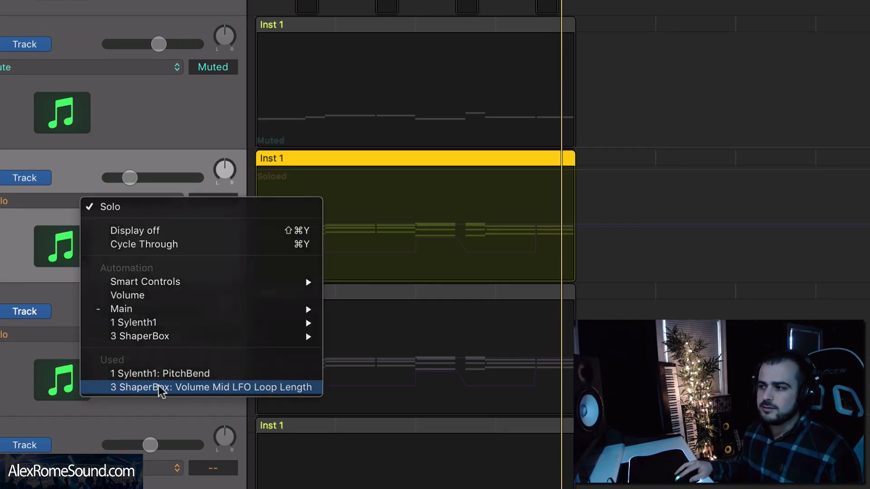
{"action": "left_click", "coordinate": [162, 389]}
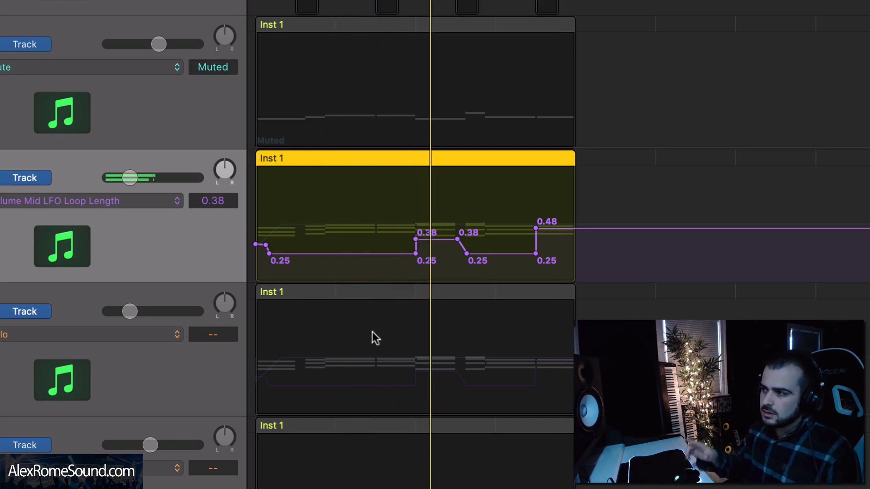
{"action": "key", "text": "space"}
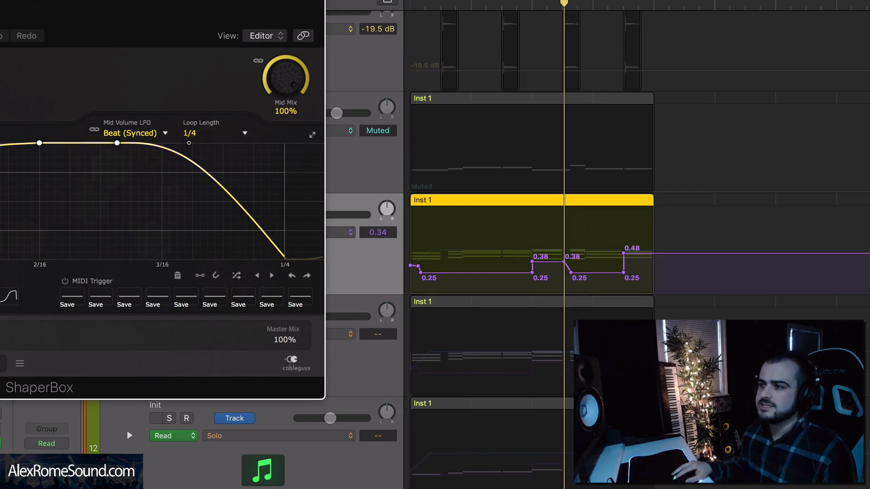
{"action": "key", "text": "space"}
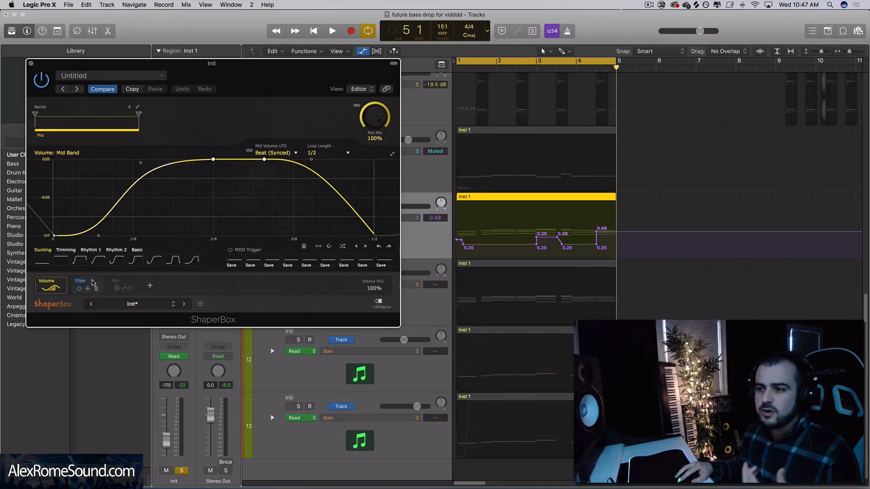
- Lower the start point of ShaperBox's filter cutoff curve to 25 Hz and play the region
{"action": "left_click", "coordinate": [94, 282]}
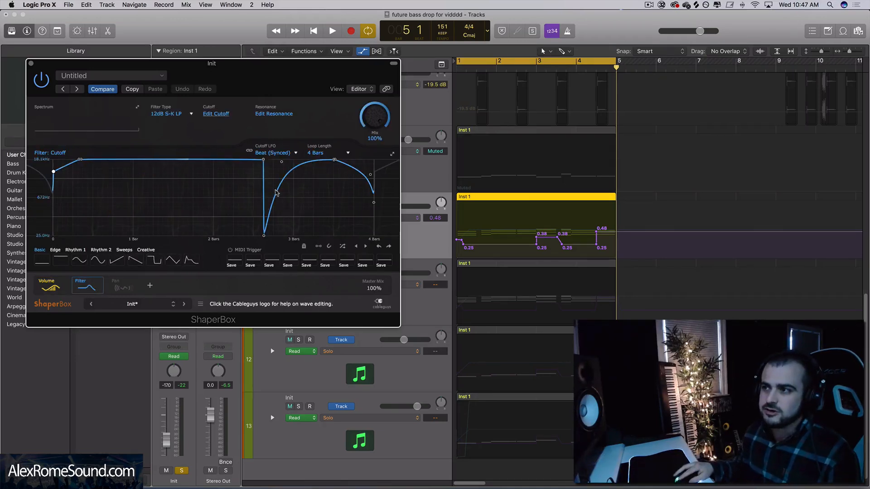
{"action": "left_click_drag", "start_coordinate": [265, 89], "coordinate": [430, 148]}
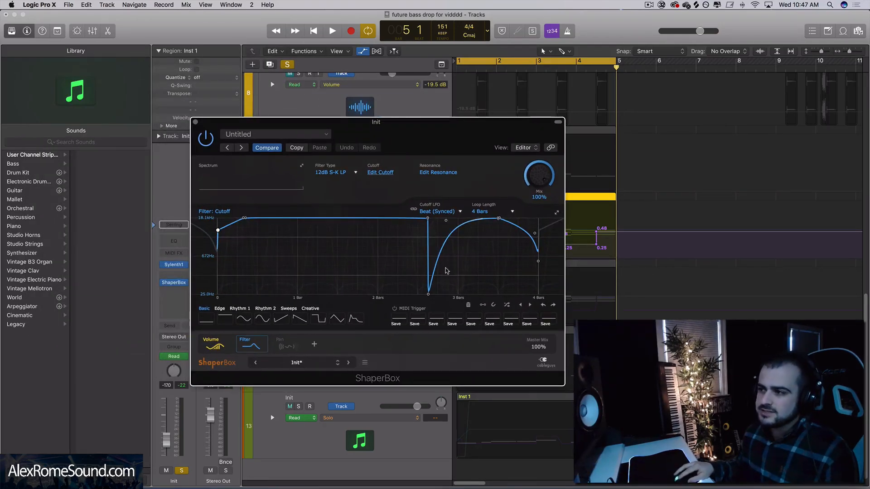
{"action": "left_click_drag", "start_coordinate": [219, 232], "coordinate": [217, 294]}
{"action": "left_click_drag", "start_coordinate": [405, 115], "coordinate": [580, 161]}
{"action": "left_click_drag", "start_coordinate": [420, 264], "coordinate": [439, 265]}
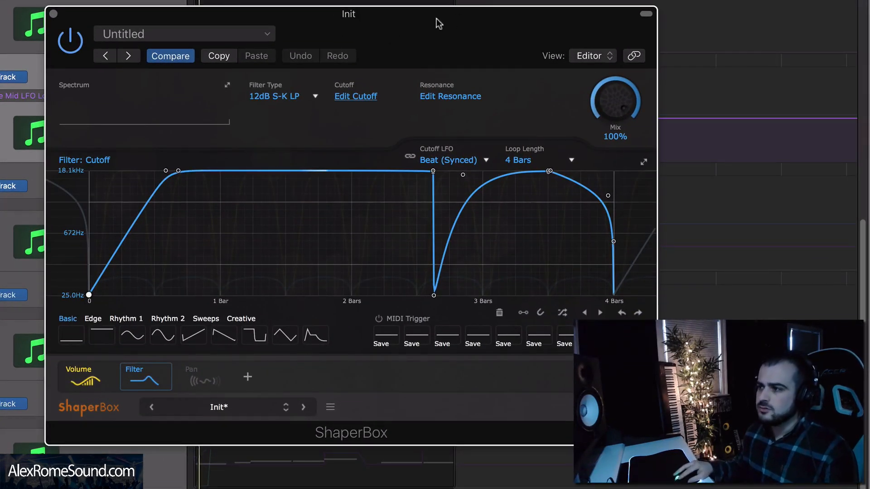
{"action": "key", "text": "space"}
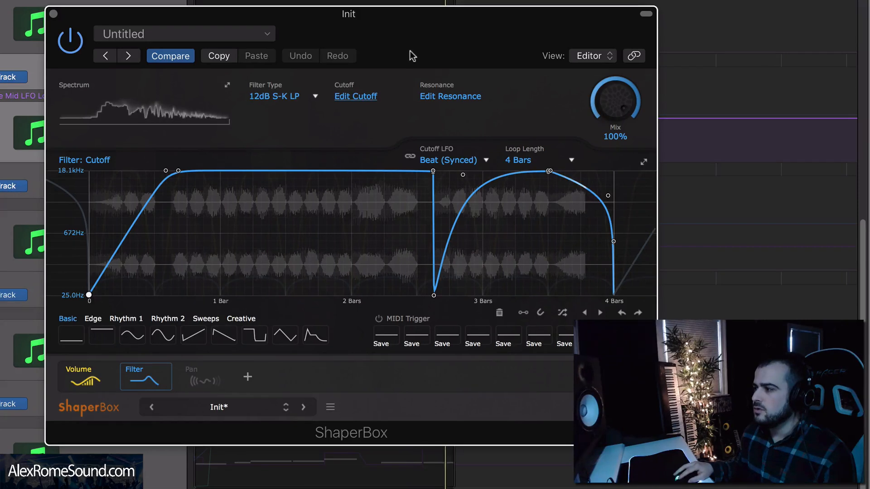
- Display ShaperBox's Mid Band pan curve and play the region from bar 1
{"action": "left_click", "coordinate": [218, 376]}
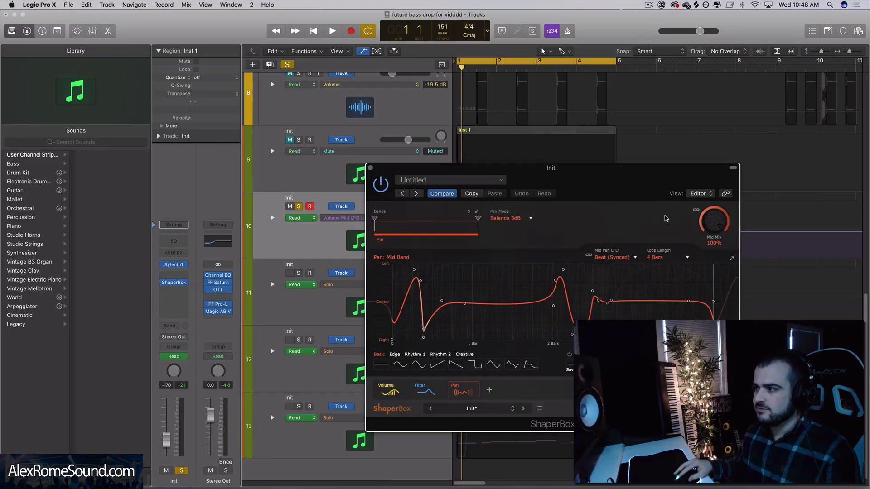
{"action": "left_click_drag", "start_coordinate": [609, 179], "coordinate": [596, 162]}
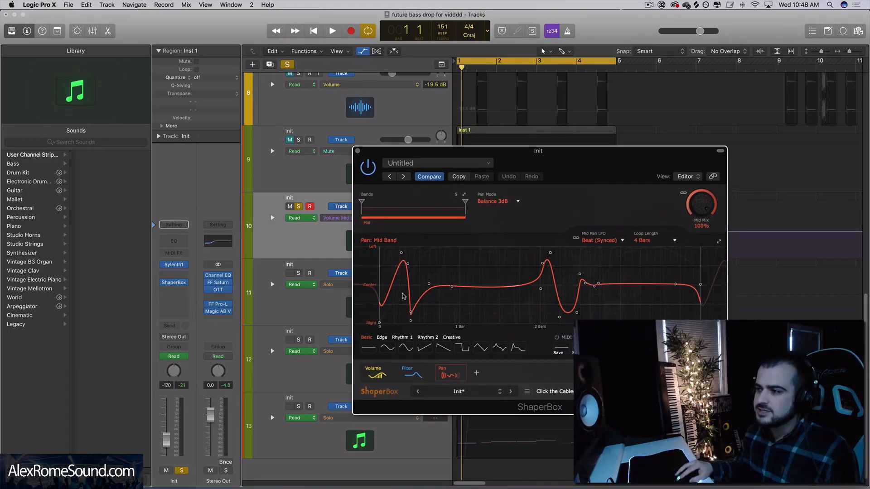
{"action": "left_click_drag", "start_coordinate": [497, 170], "coordinate": [471, 250]}
{"action": "mouse_move", "coordinate": [462, 71]}
{"action": "left_mouse_down"}
{"action": "mouse_move", "coordinate": [477, 71]}
{"action": "mouse_move", "coordinate": [446, 71]}
{"action": "mouse_move", "coordinate": [536, 72]}
{"action": "mouse_move", "coordinate": [457, 70]}
{"action": "left_mouse_up"}
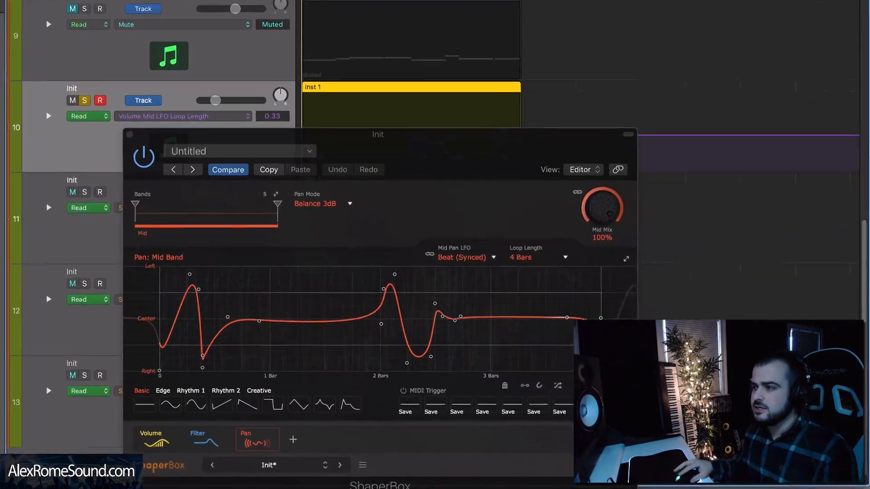
{"action": "key", "text": "space"}
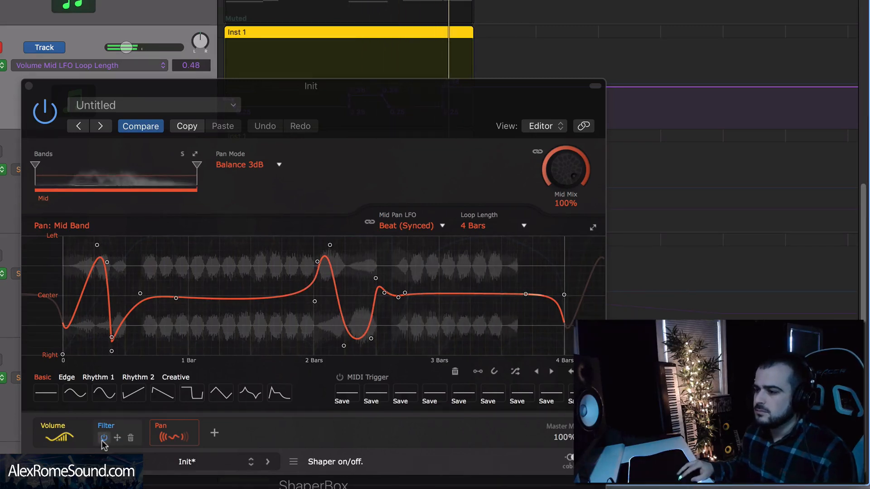
- Audition the sound with the Filter shaper bypassed, view the Volume curve, and switch the Filter back on
{"action": "left_click", "coordinate": [103, 442]}
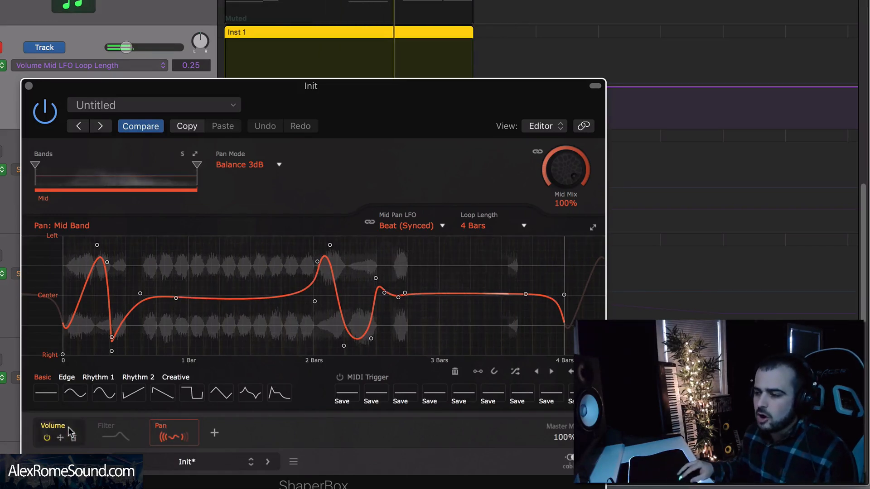
{"action": "left_click", "coordinate": [54, 434]}
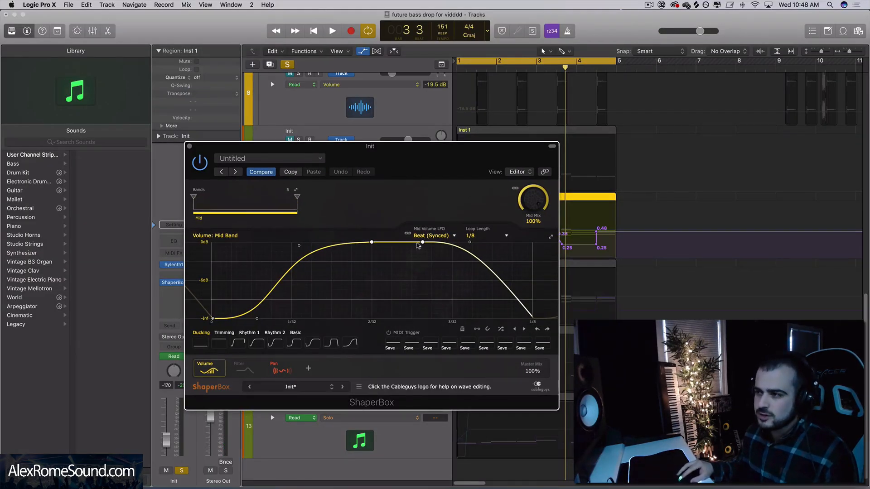
{"action": "left_click", "coordinate": [242, 372]}
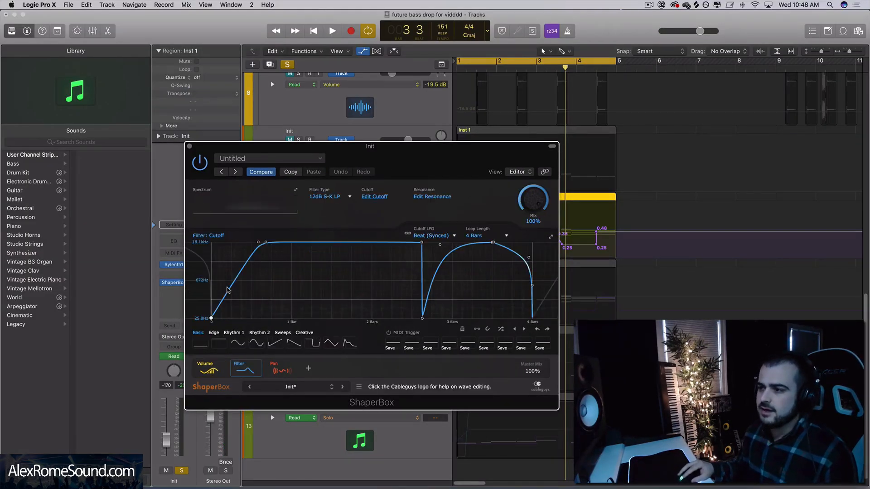
- View the Pan shaper and the list of available shapers, close ShaperBox and unsolo track 10
{"action": "left_click", "coordinate": [282, 366]}
{"action": "left_click", "coordinate": [308, 369]}
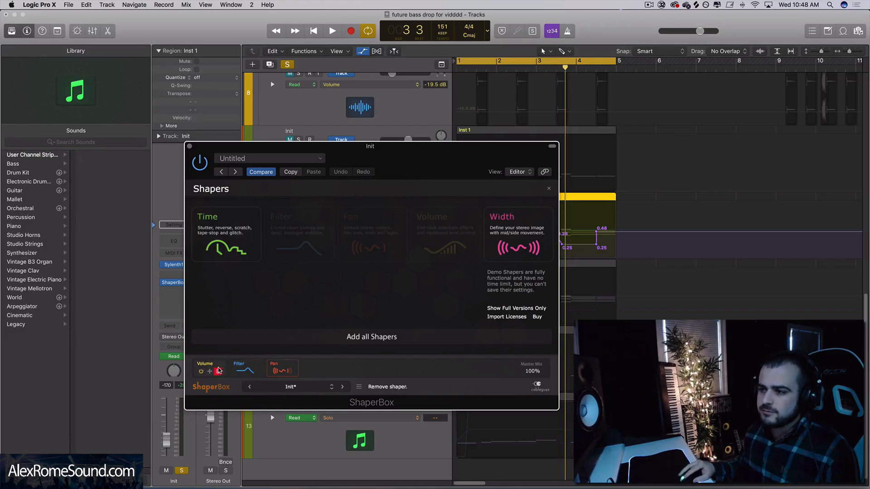
{"action": "left_click", "coordinate": [190, 146]}
{"action": "left_click", "coordinate": [298, 207]}
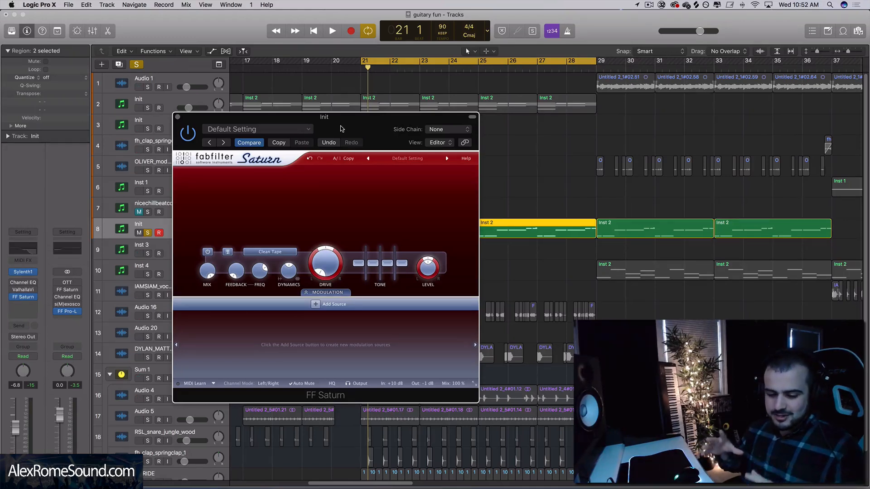
- Select the first Inst 2 region on track 8 and play it with FabFilter Saturn bypassed
{"action": "left_click_drag", "start_coordinate": [341, 128], "coordinate": [336, 125]}
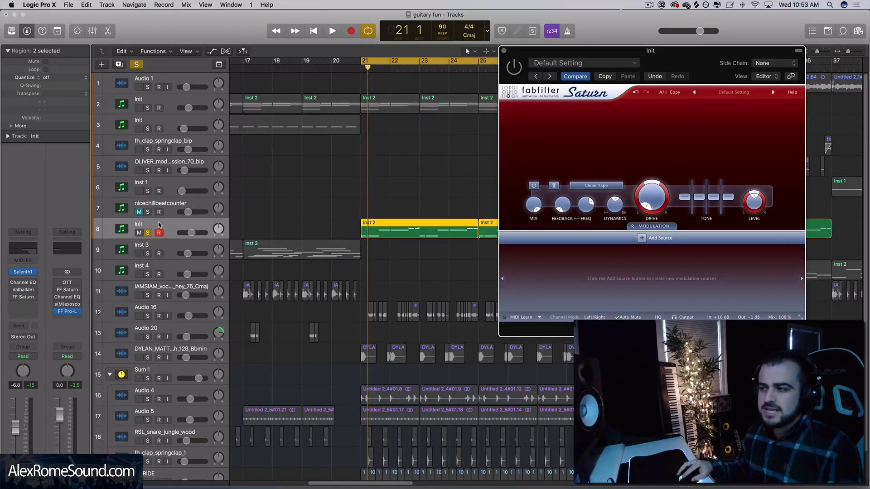
{"action": "left_click", "coordinate": [408, 227]}
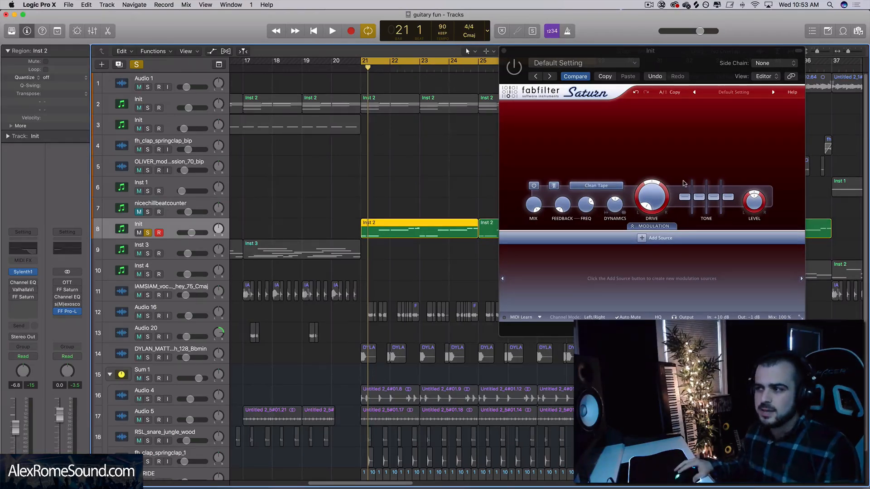
{"action": "key", "text": "space"}
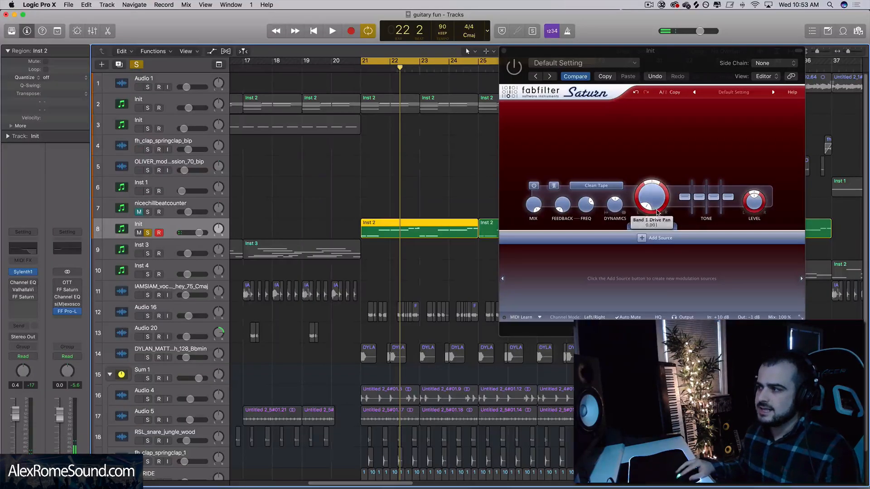
- Raise Saturn's Drive from zero to just past the middle of its range during playback
{"action": "mouse_move", "coordinate": [654, 203]}
{"action": "left_mouse_down"}
{"action": "mouse_move", "coordinate": [653, 137]}
{"action": "mouse_move", "coordinate": [646, 206]}
{"action": "left_mouse_up"}
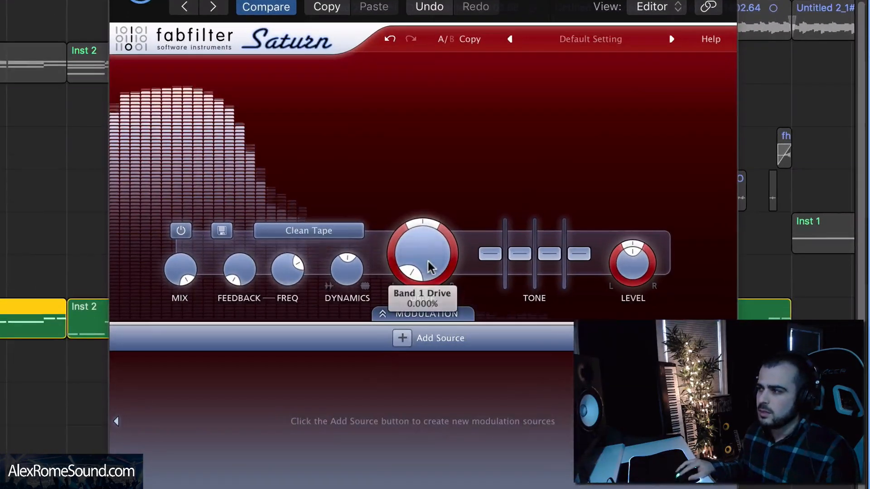
{"action": "left_click_drag", "start_coordinate": [418, 278], "coordinate": [397, 277]}
{"action": "key", "text": "space"}
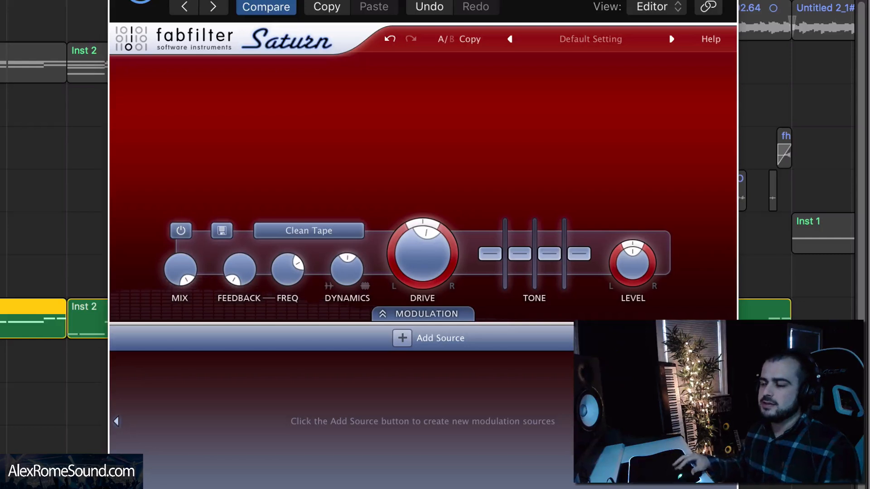
- Replay the region to audition Saturn's Clean Tape style with the raised Drive
{"action": "key", "text": "space"}
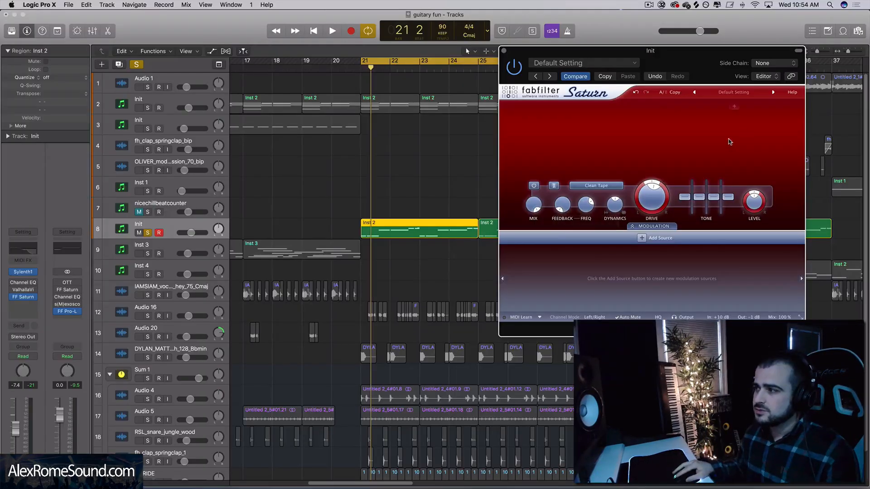
{"action": "mouse_move", "coordinate": [436, 263]}
{"action": "key", "text": "space"}
{"action": "left_click_drag", "start_coordinate": [650, 195], "coordinate": [646, 186]}
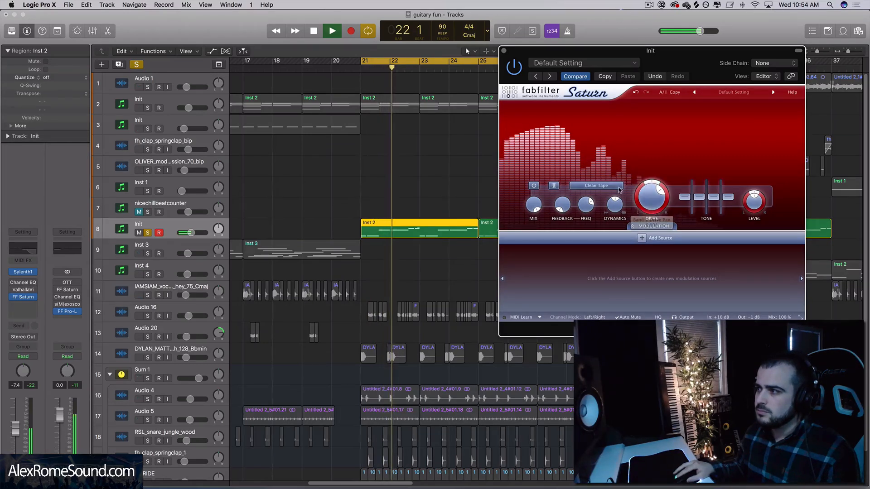
{"action": "key", "text": "space"}
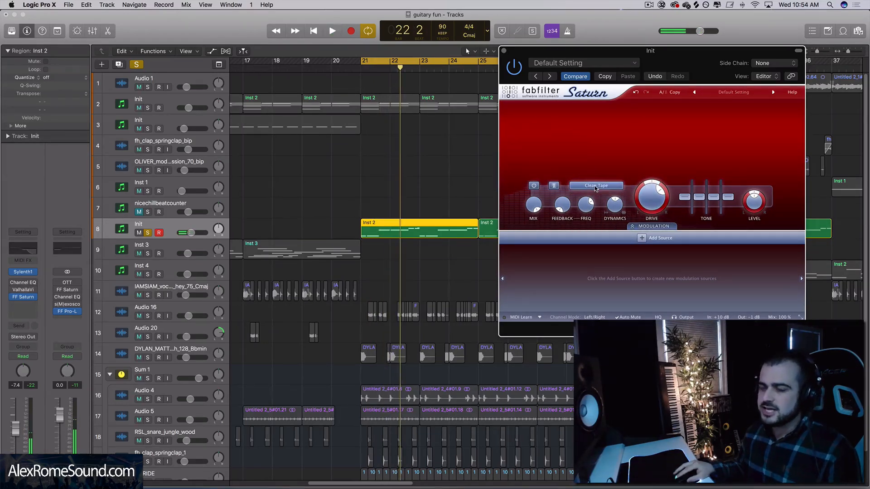
- Raise track 8's volume to 0.0 dB and play the region with the Clean Tape drive
{"action": "left_click_drag", "start_coordinate": [200, 236], "coordinate": [212, 237]}
{"action": "key", "text": "space"}
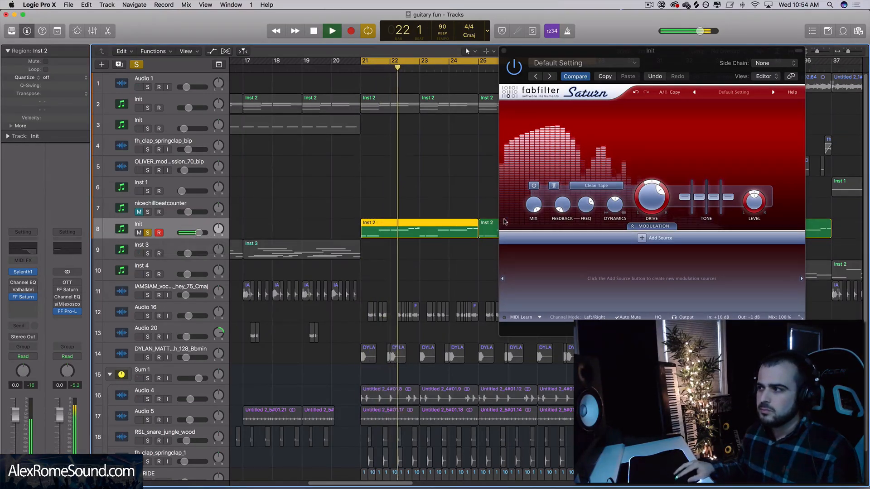
{"action": "key", "text": "space"}
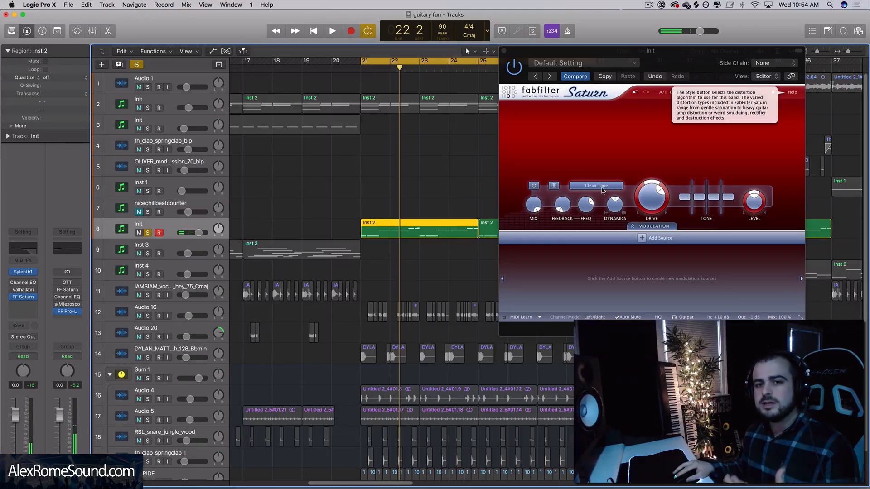
- Set Saturn's distortion style to Clean Tube and lower track 8's volume to -4.2 dB during playback
{"action": "left_click", "coordinate": [603, 190]}
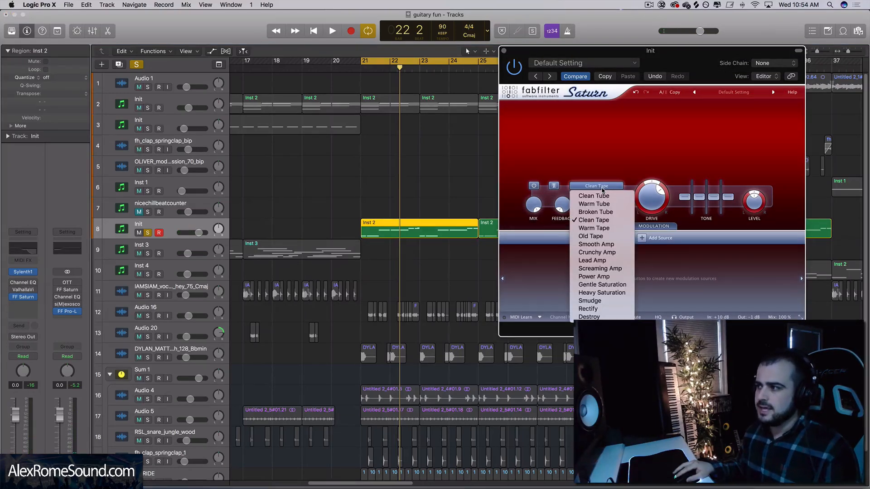
{"action": "left_click", "coordinate": [599, 197]}
{"action": "key", "text": "space"}
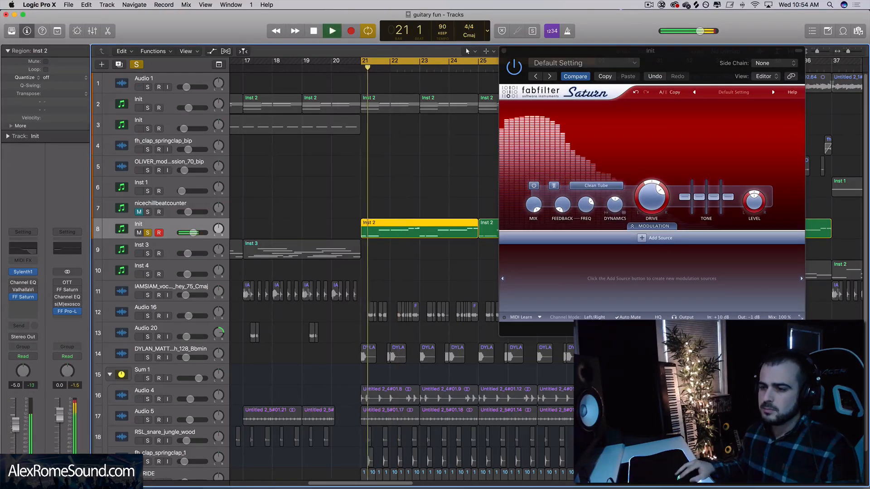
{"action": "left_click_drag", "start_coordinate": [15, 415], "coordinate": [14, 428]}
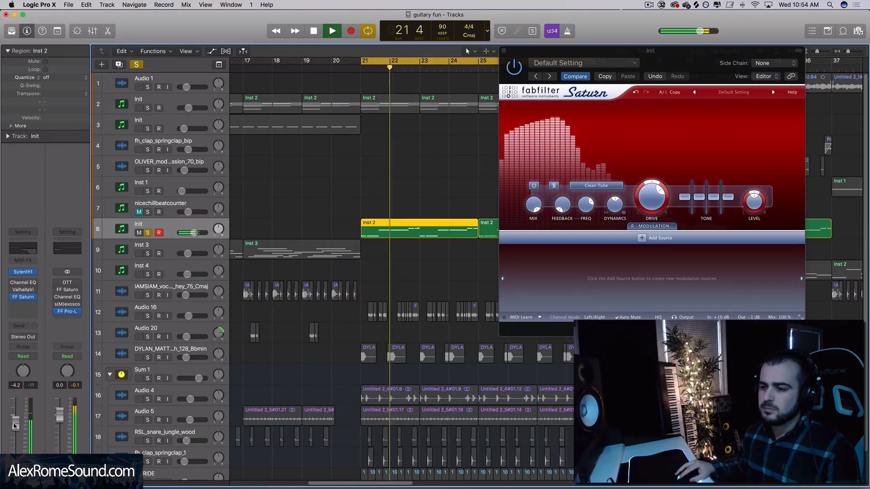
{"action": "key", "text": "space"}
- Set Saturn's distortion style to Warm Tube and audition the region
{"action": "left_click", "coordinate": [596, 188]}
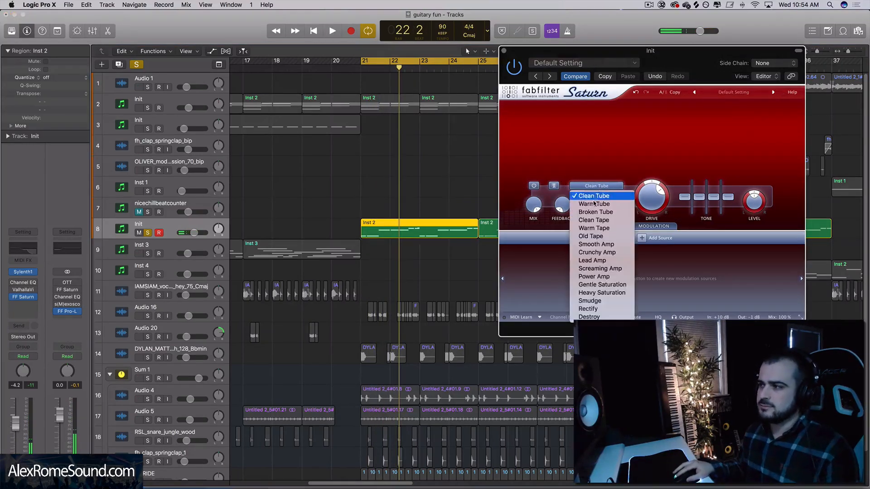
{"action": "left_click", "coordinate": [594, 203]}
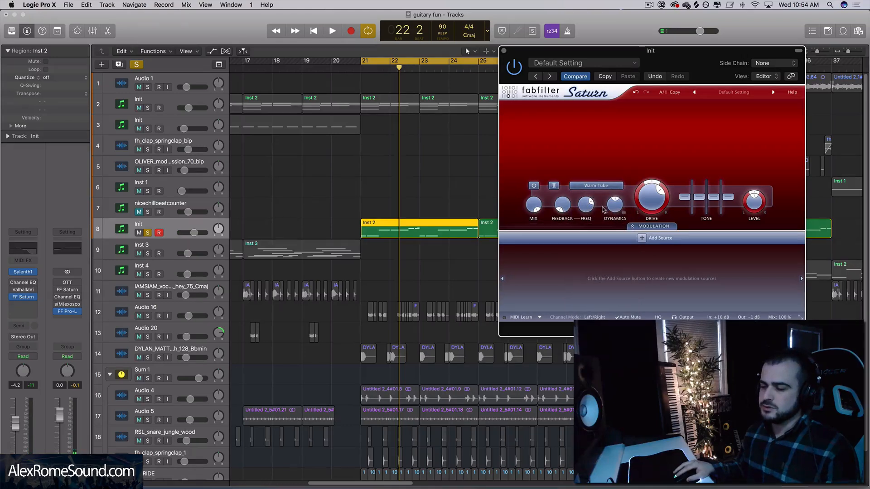
{"action": "key", "text": "space"}
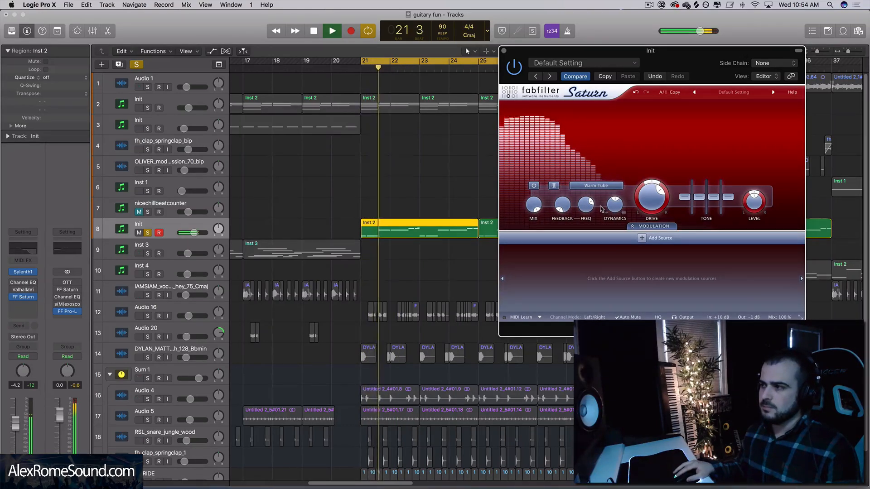
{"action": "key", "text": "space"}
- Set Saturn's distortion style to Gentle Saturation
{"action": "left_click", "coordinate": [596, 186]}
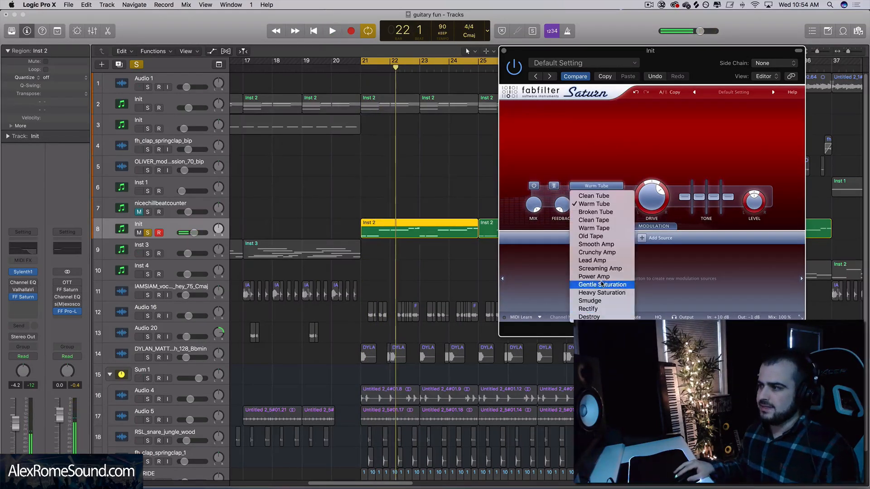
{"action": "left_click", "coordinate": [602, 286]}
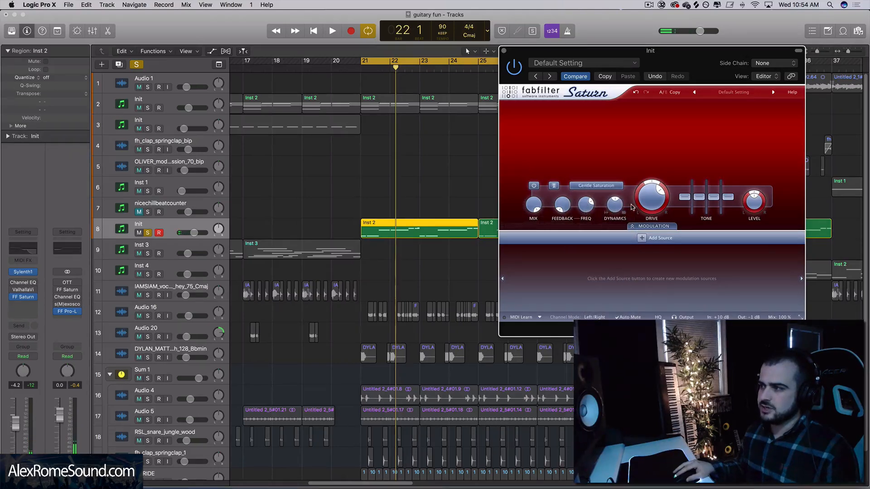
- Play the region on track 8 to audition Saturn's Gentle Saturation style
{"action": "mouse_move", "coordinate": [643, 208]}
{"action": "key", "text": "space"}
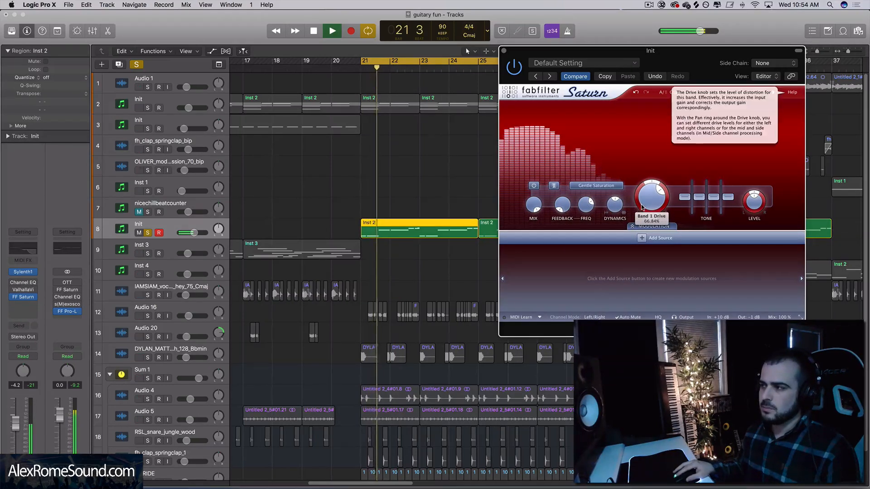
{"action": "key", "text": "space"}
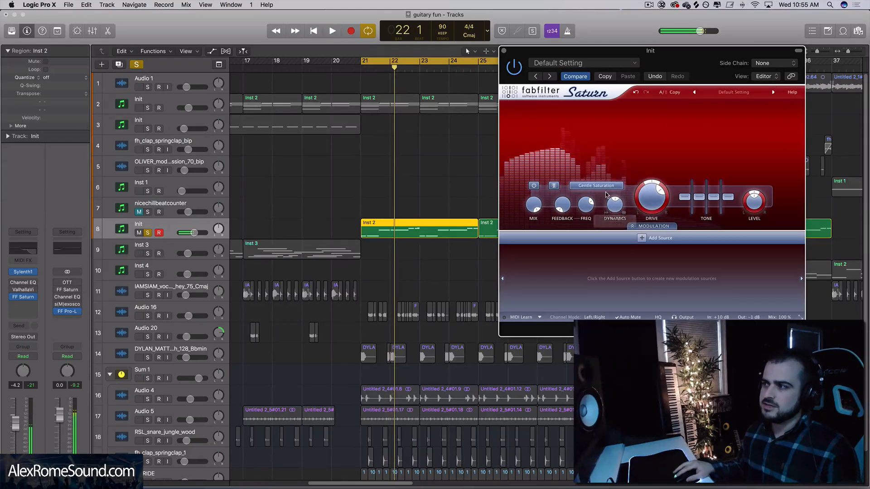
- Set Saturn's distortion style to Heavy Saturation and lower the band's drive to about 28% during playback
{"action": "left_click", "coordinate": [606, 190]}
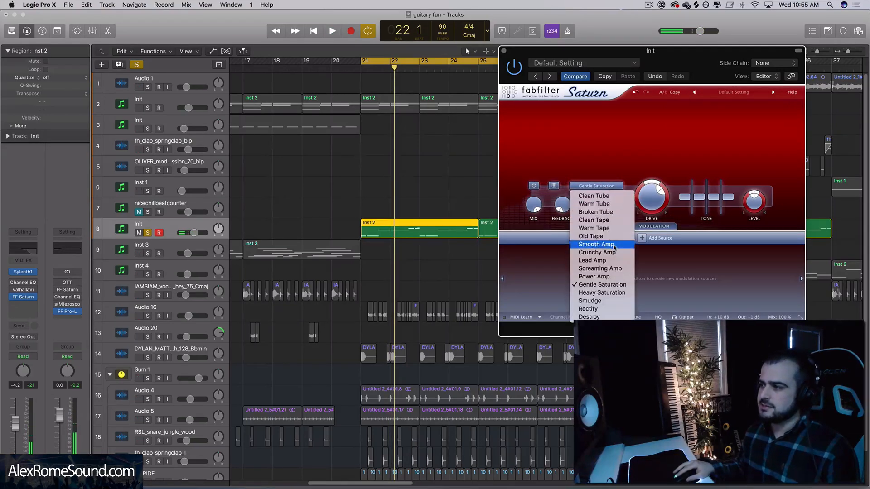
{"action": "left_click", "coordinate": [603, 292]}
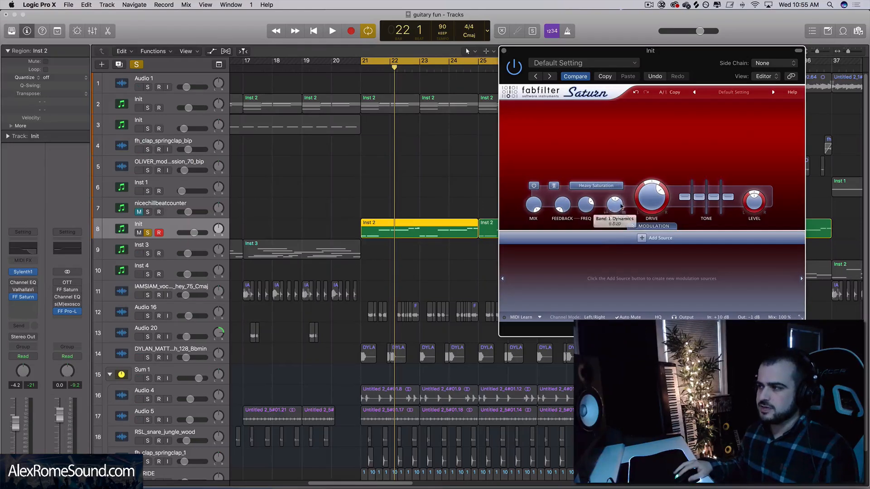
{"action": "key", "text": "space"}
{"action": "left_click_drag", "start_coordinate": [652, 215], "coordinate": [647, 254]}
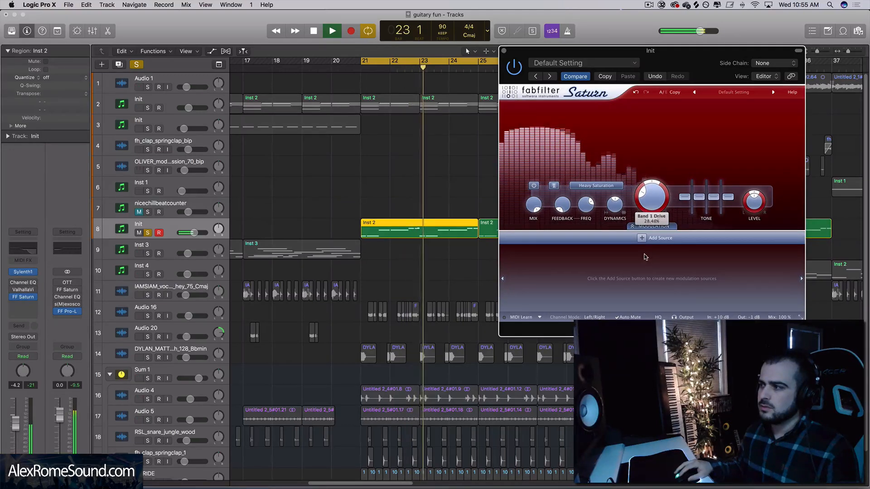
{"action": "key", "text": "space"}
- Set Saturn's distortion style to Clean Tape and close the plug-in window
{"action": "left_click", "coordinate": [587, 188]}
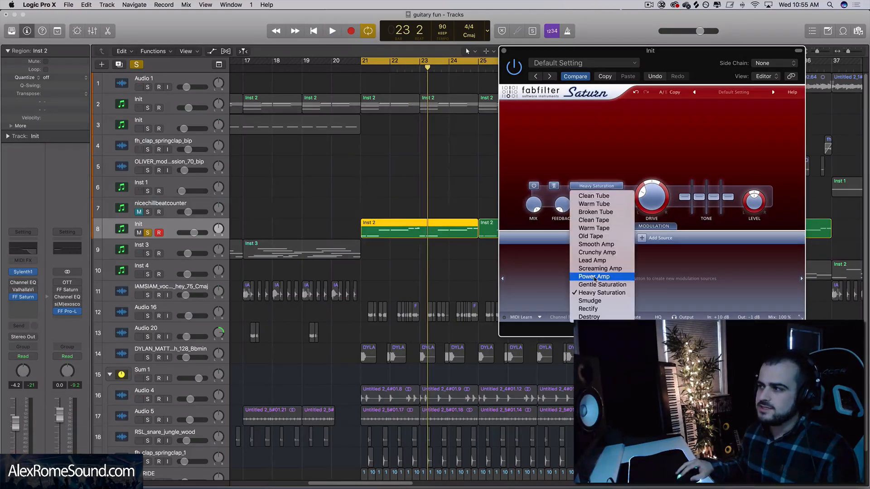
{"action": "left_click", "coordinate": [606, 221]}
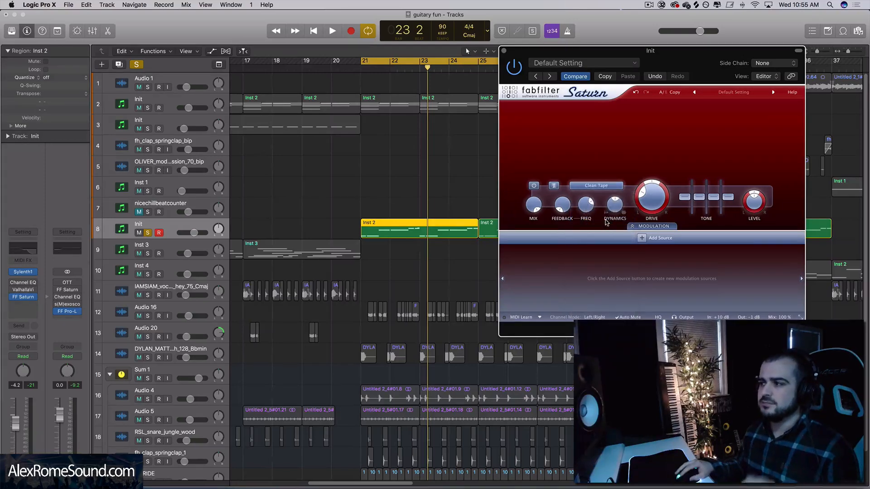
{"action": "left_click", "coordinate": [504, 51]}
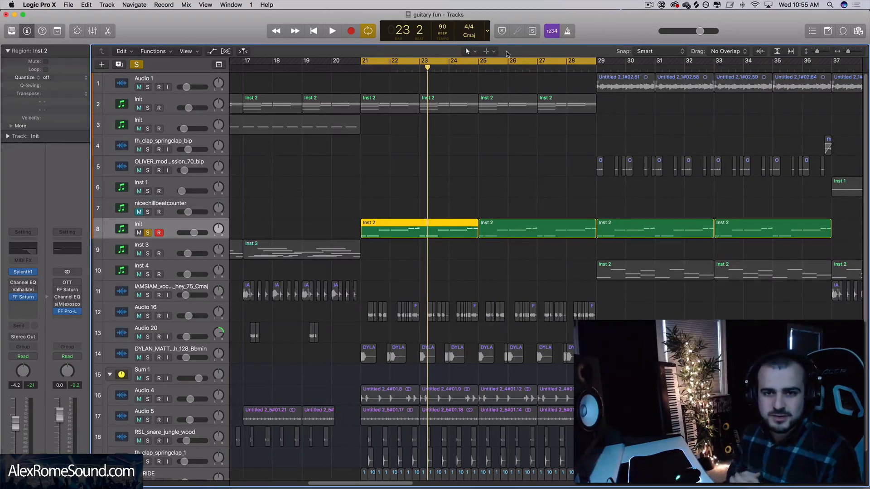